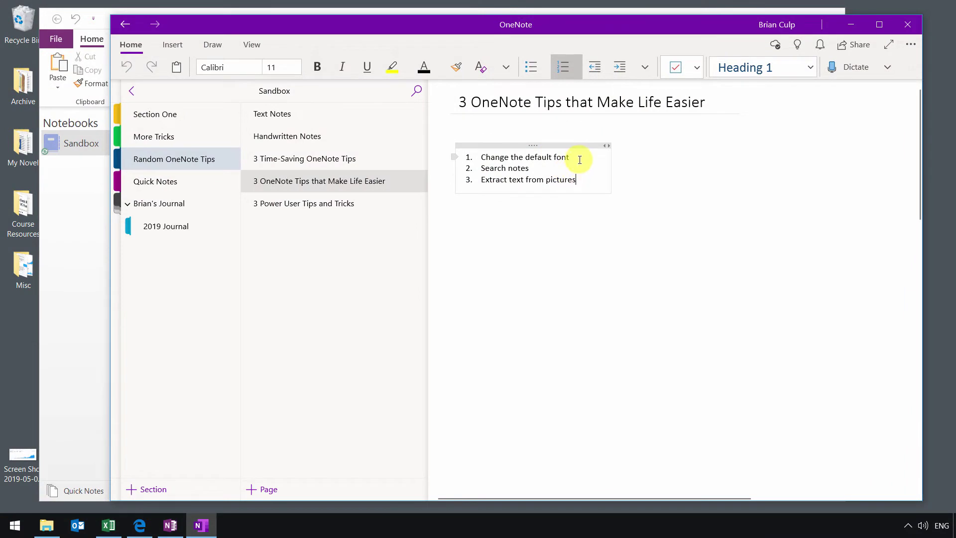
Select the first tip, 'Change the default font', in the numbered list.
left_click_drag(580, 159, 485, 157)
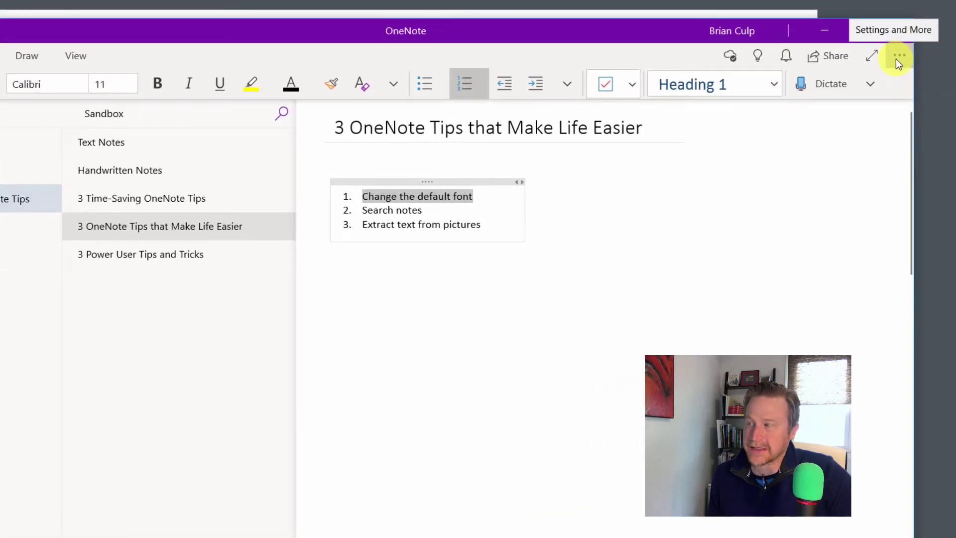
Check that Options lists Calibri, 11 as the default font, then switch to desktop OneNote.
left_click(895, 59)
left_click(885, 115)
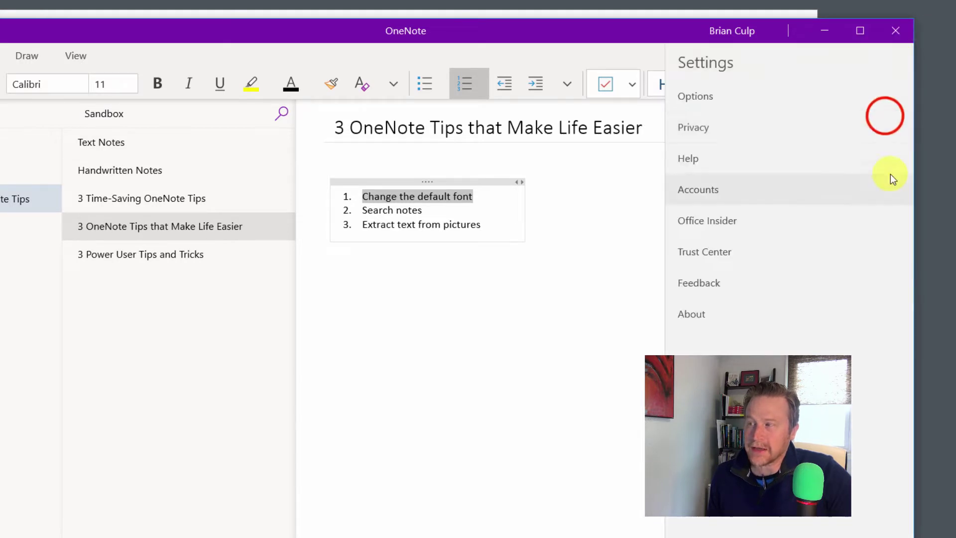
left_click(728, 97)
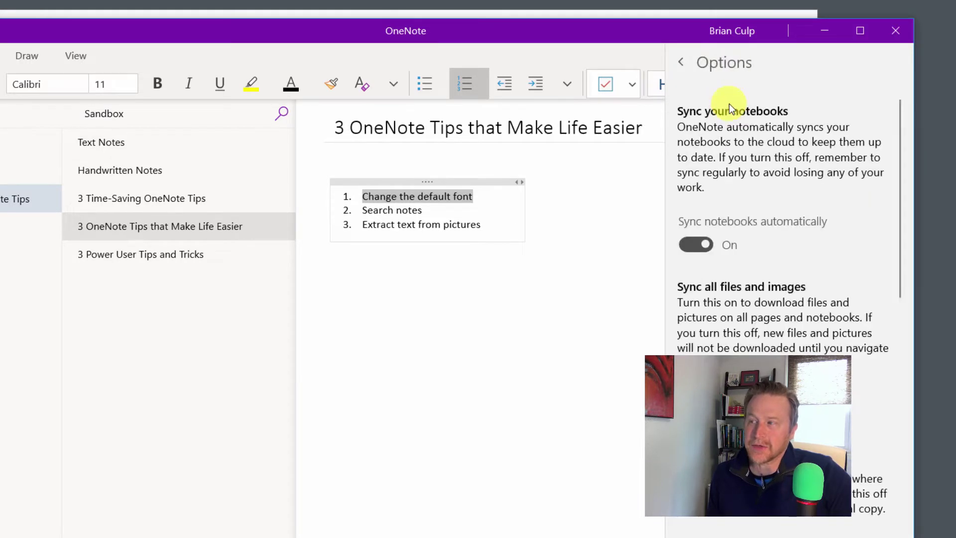
scroll(757, 221, "down", 6)
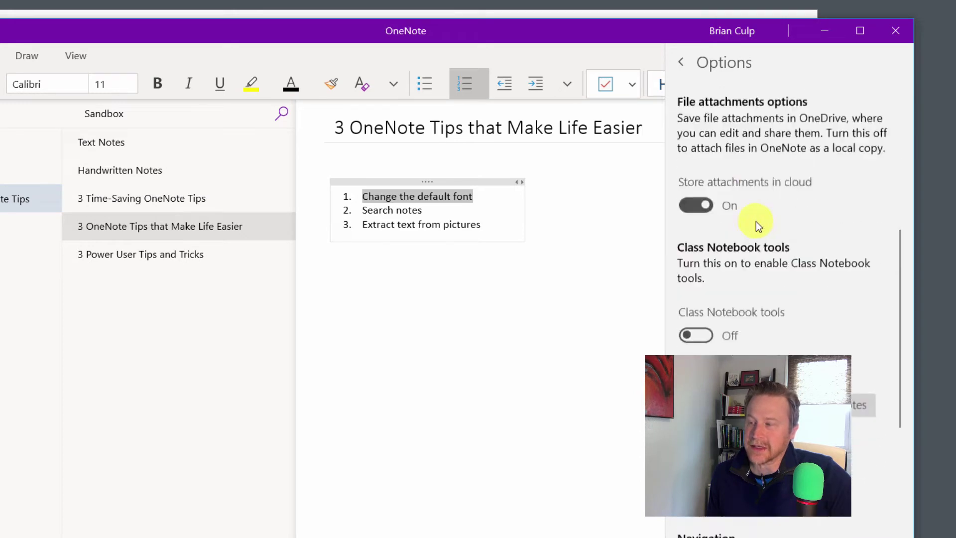
scroll(756, 222, "down", 8)
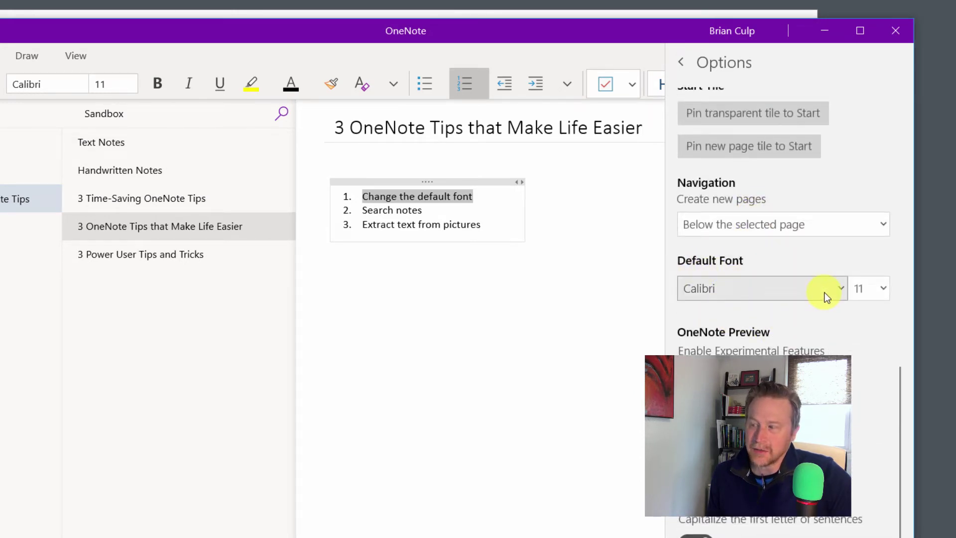
left_click(879, 291)
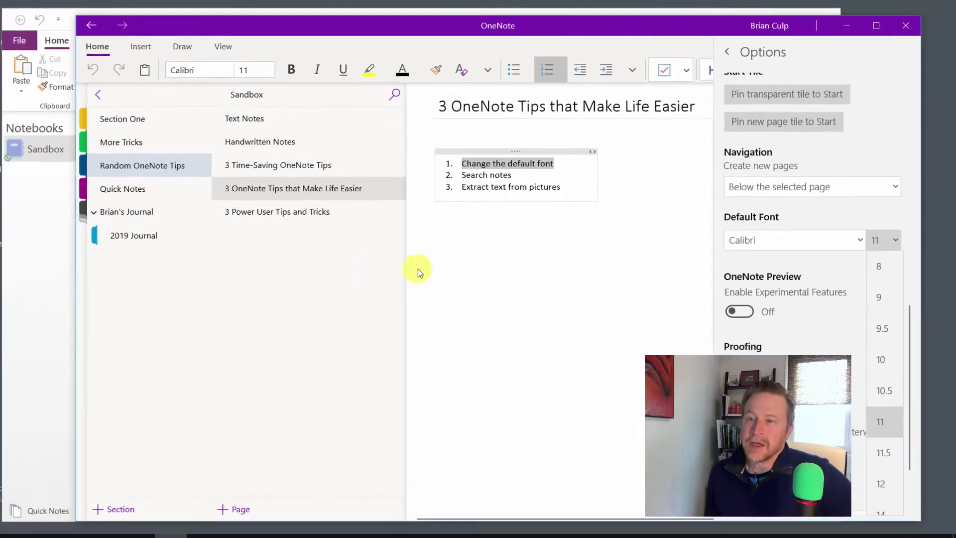
left_click(14, 242)
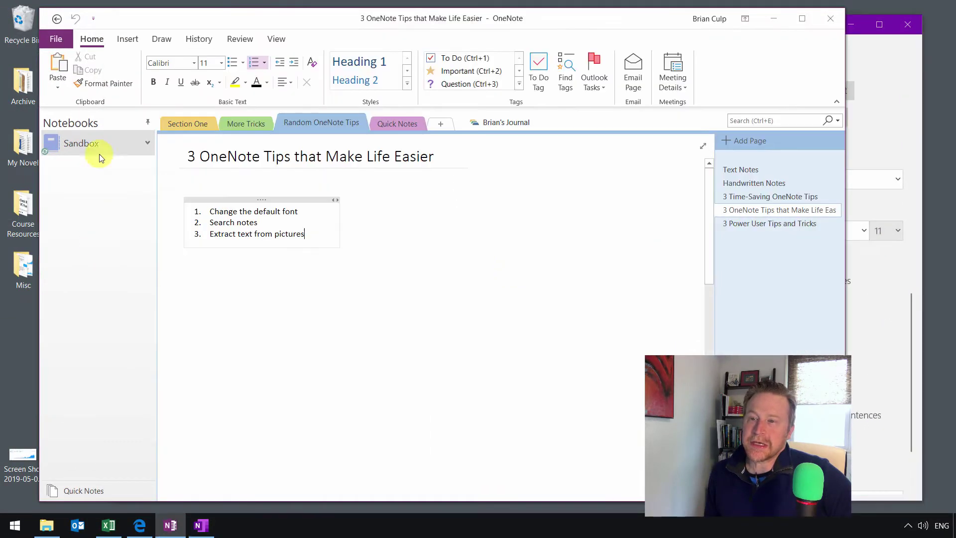
Open the OneNote Options dialog from the File backstage menu.
left_click(57, 40)
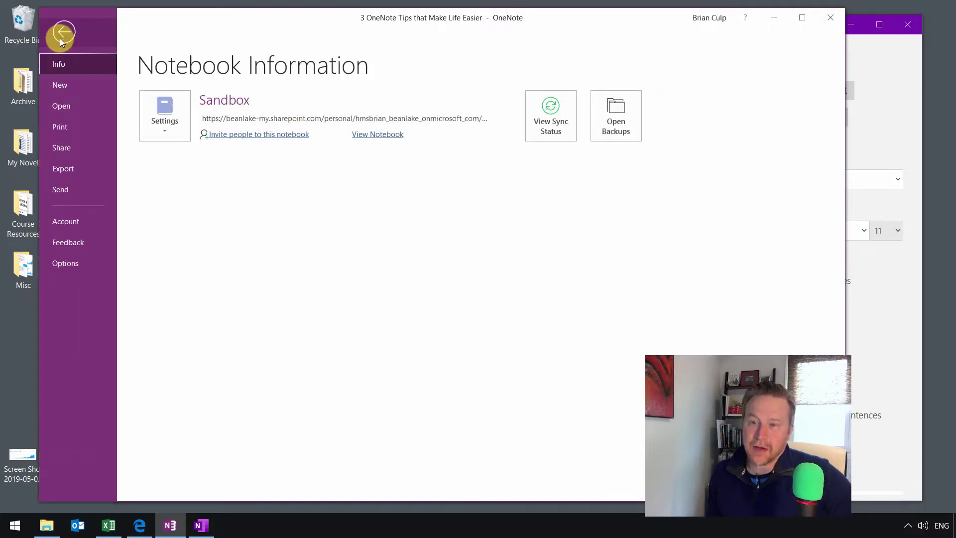
left_click(59, 263)
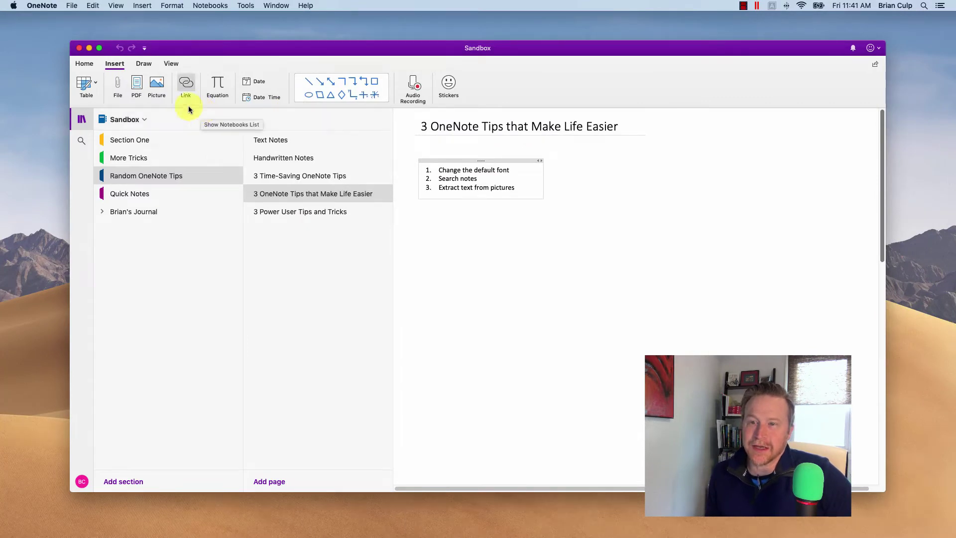
left_click(44, 6)
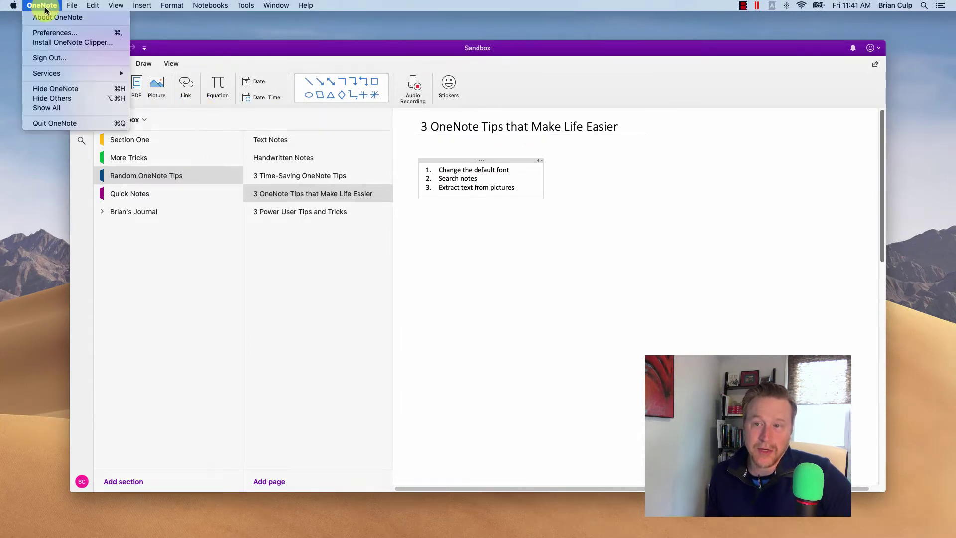
left_click(52, 33)
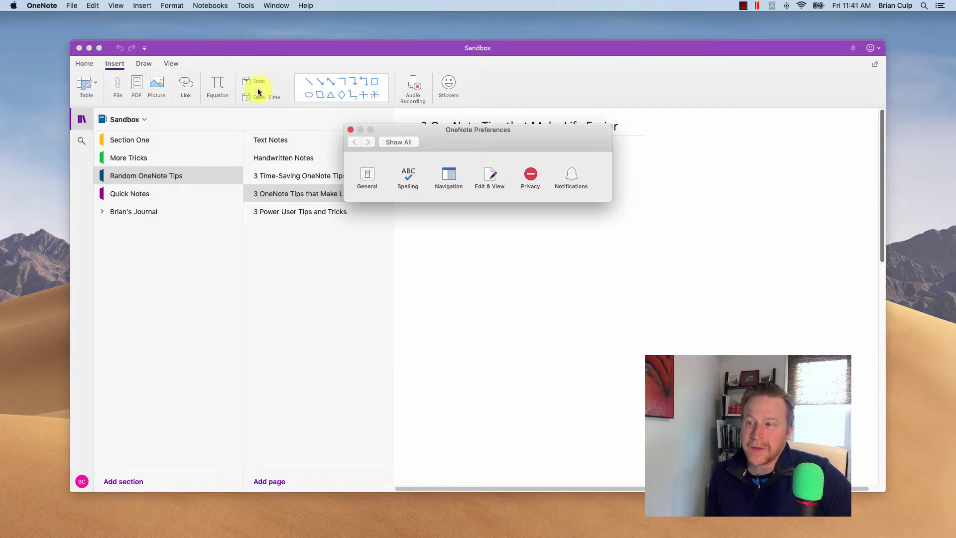
left_click(491, 177)
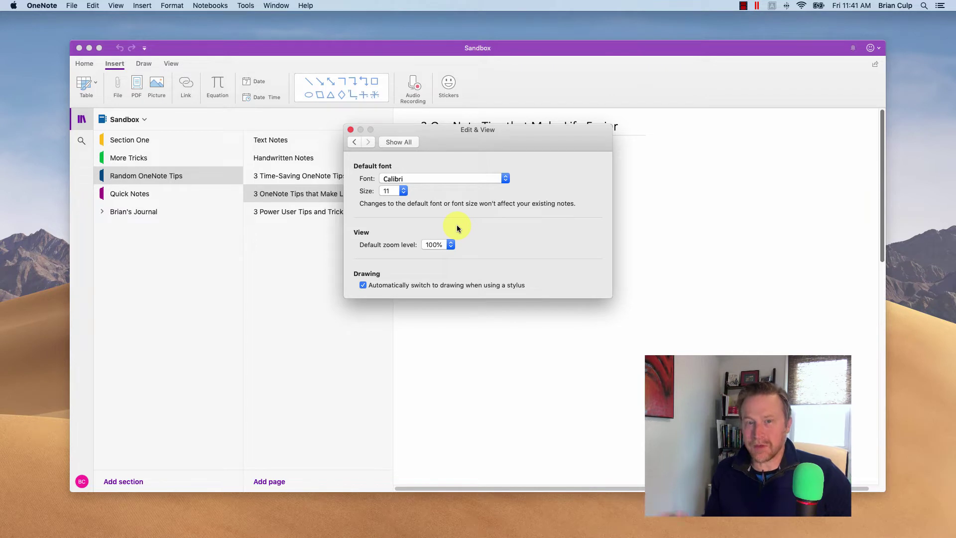
left_click(350, 129)
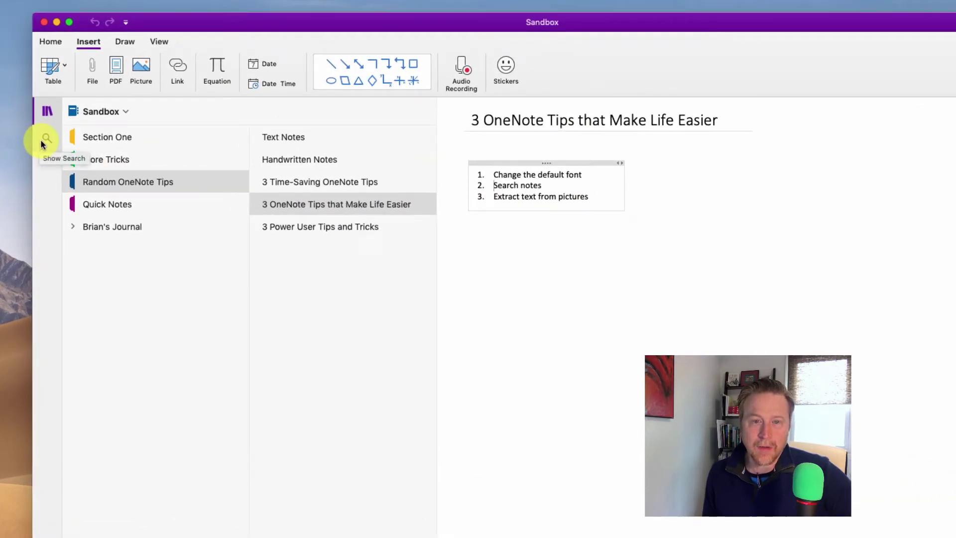
Search the current page for 'ifttt', which reports no results found.
left_click(41, 139)
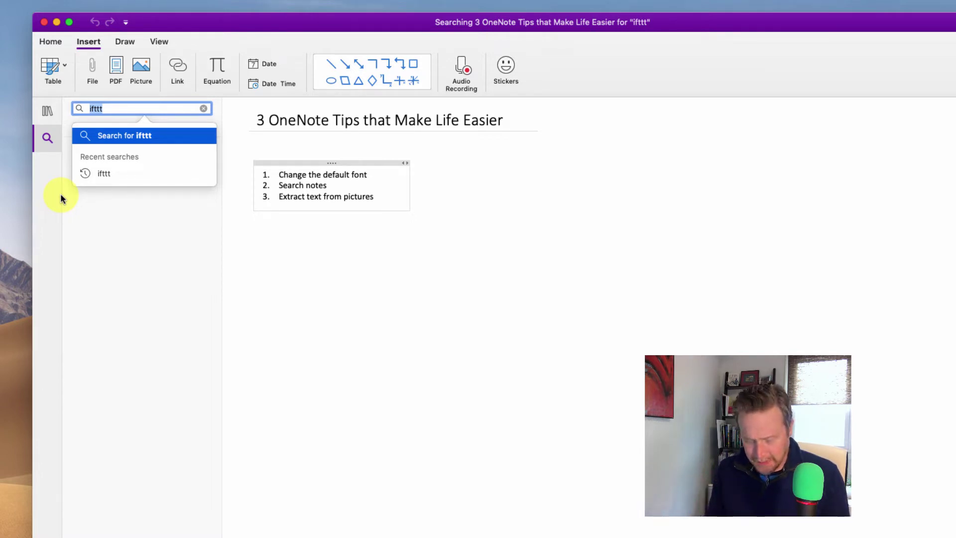
key("BackSpace")
type("ifttt")
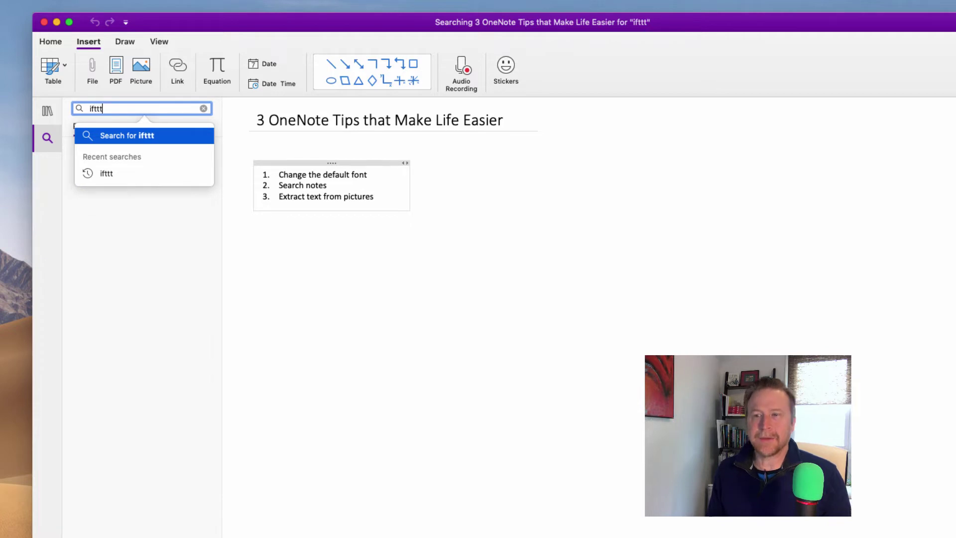
key("Return")
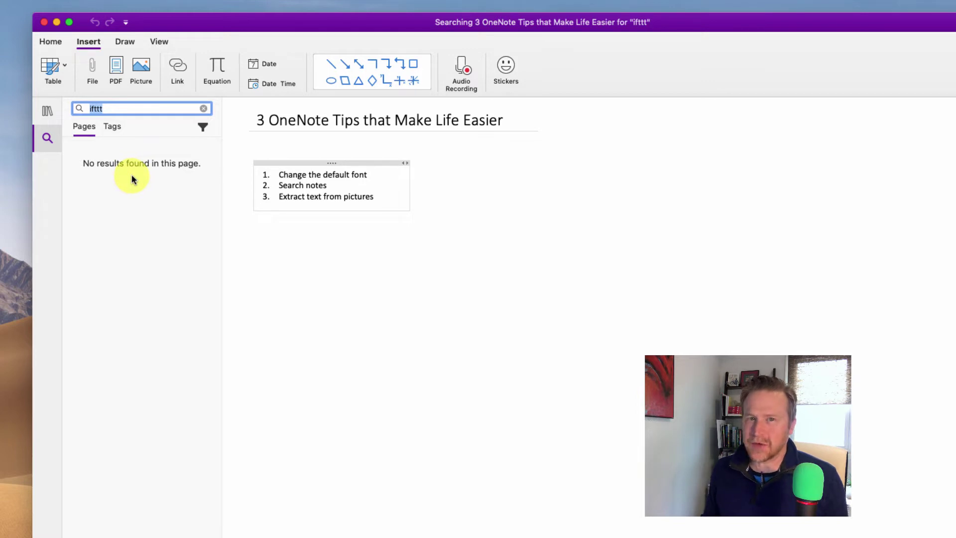
Scope the ifttt search to Current Notebook: Sandbox and open the '3 Power User Tips and Tricks' result.
left_click(202, 127)
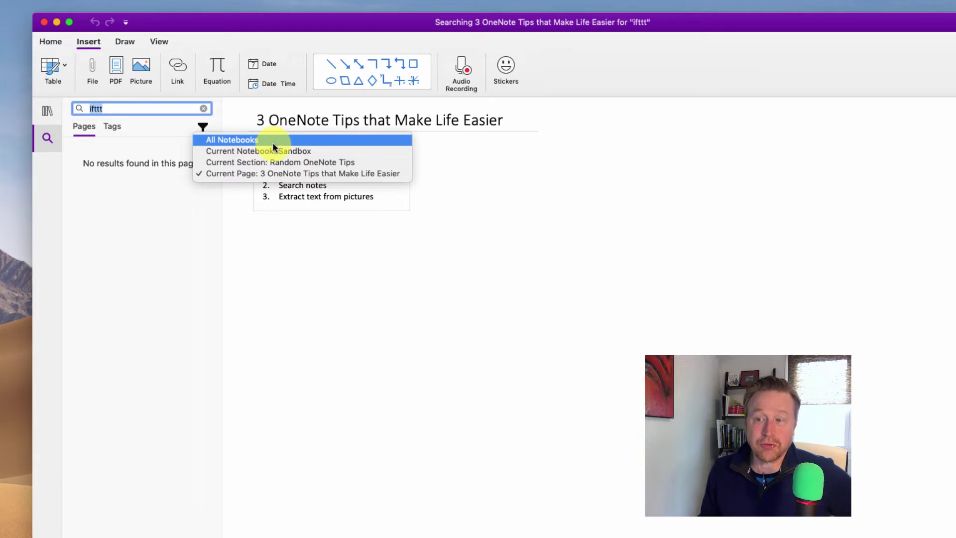
left_click(306, 153)
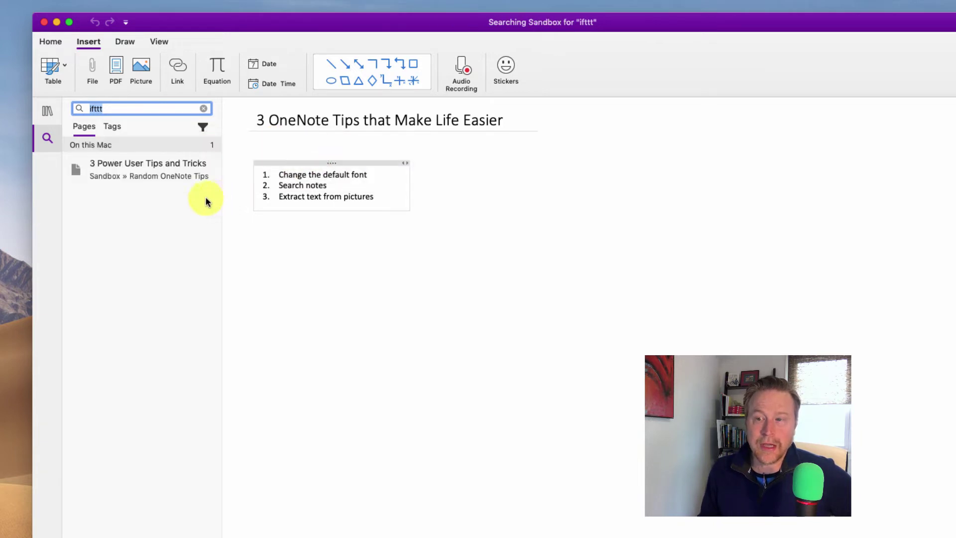
left_click(120, 176)
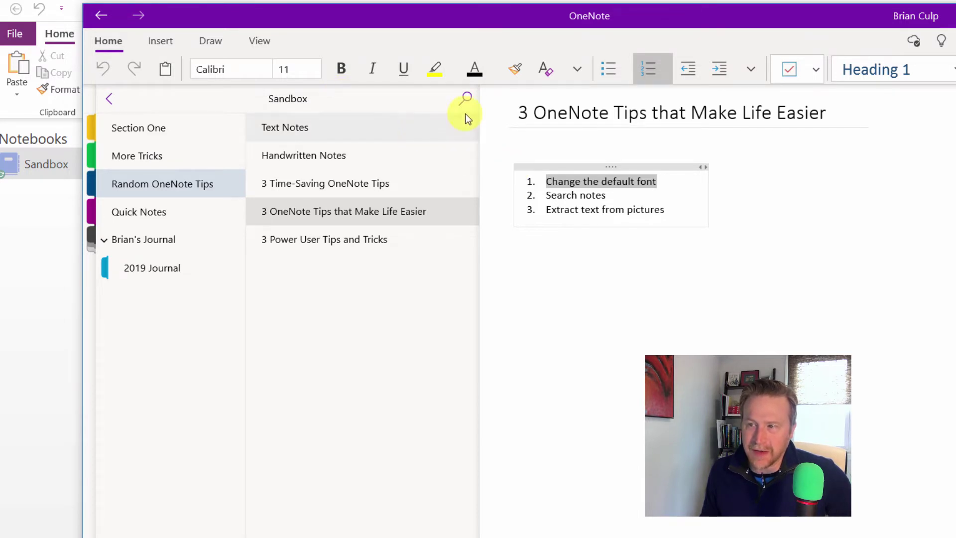
Review the ifttt results under Pages and Tags, scoped to the Sandbox notebook.
left_click(465, 99)
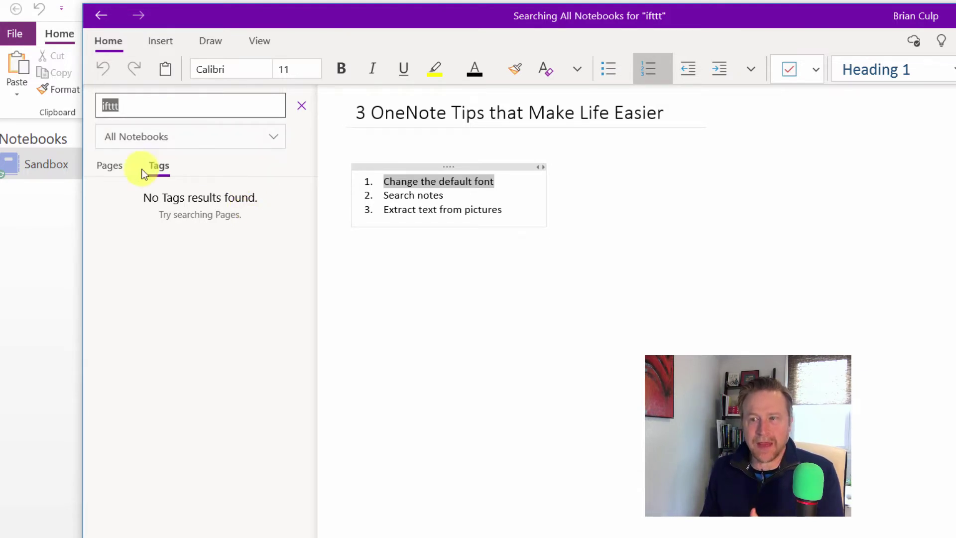
left_click(105, 166)
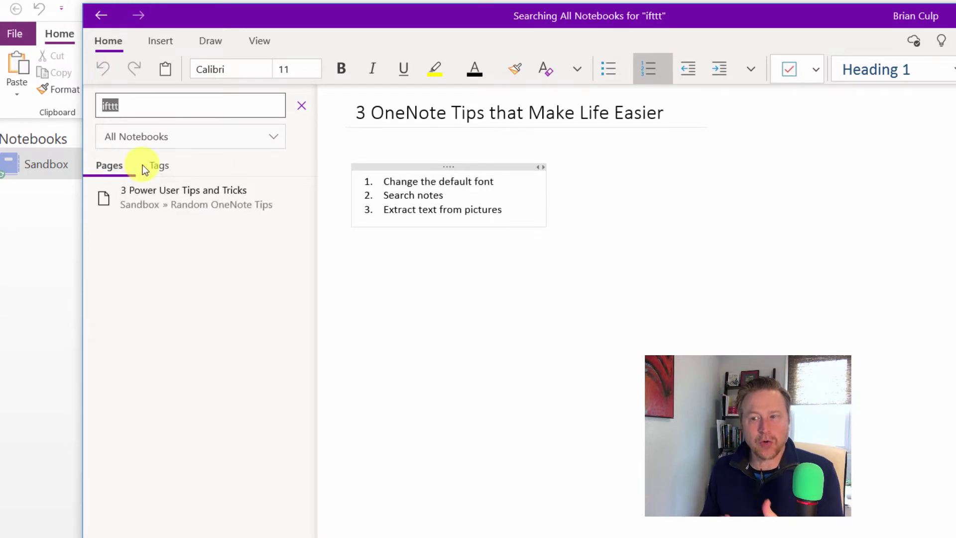
left_click(160, 165)
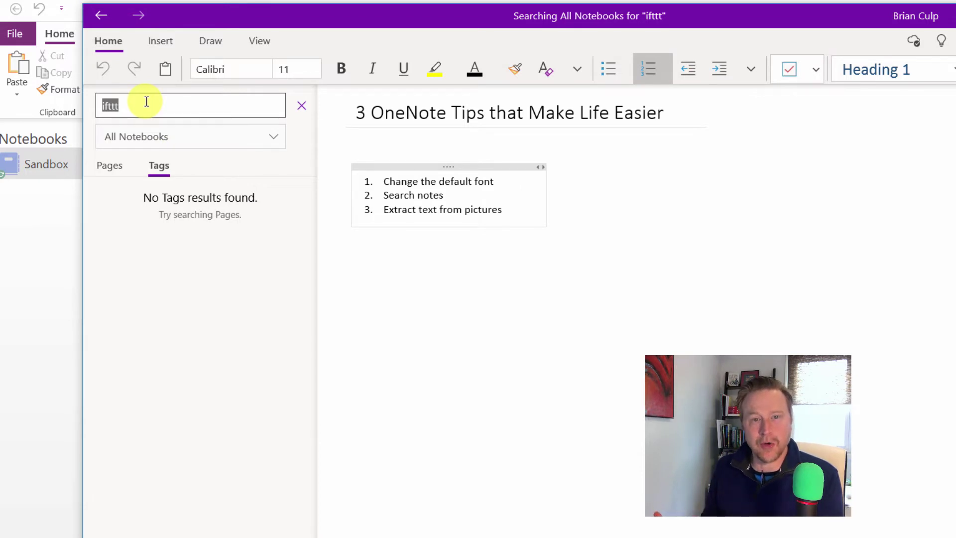
left_click(183, 138)
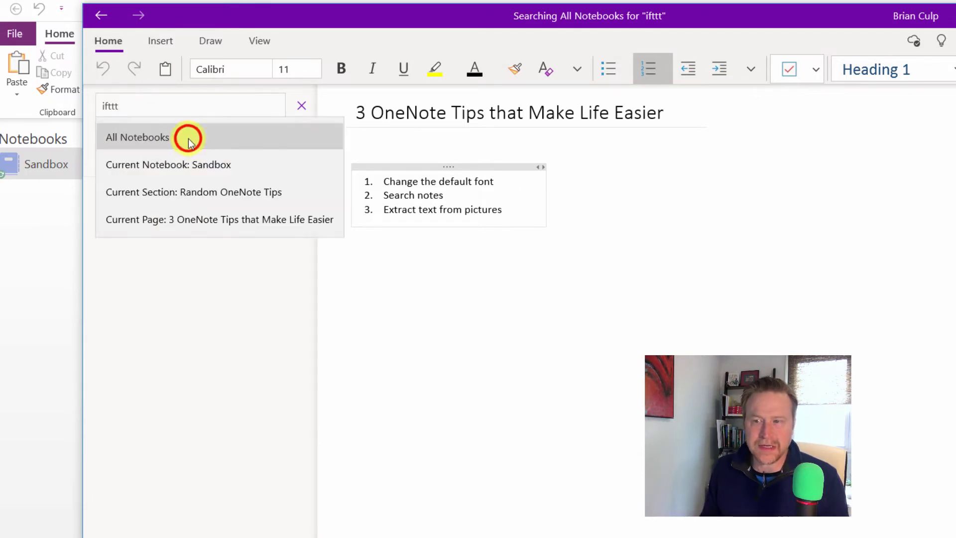
left_click(188, 164)
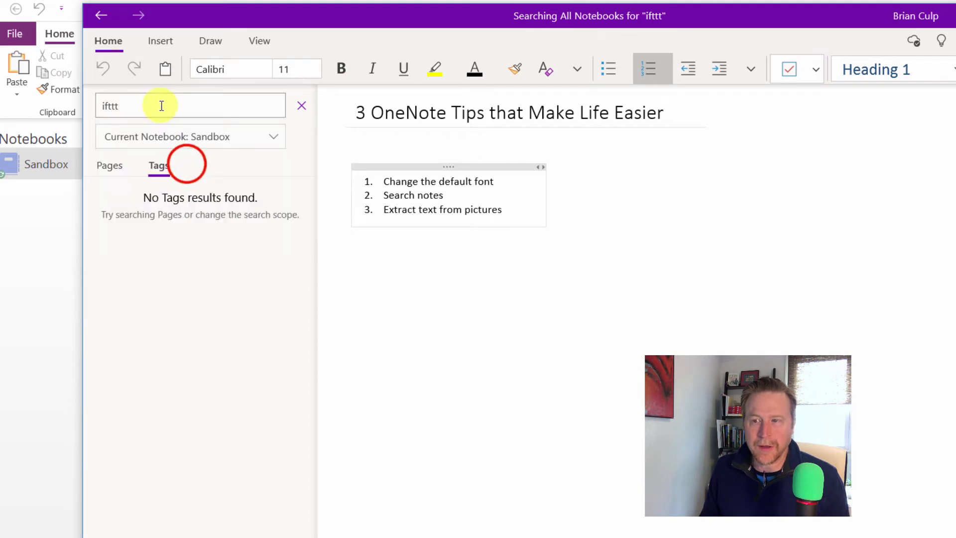
left_click(154, 106)
Search for the To Do tag and narrow the scope to Current Section: Random OneNote Tips.
key("BackSpace")
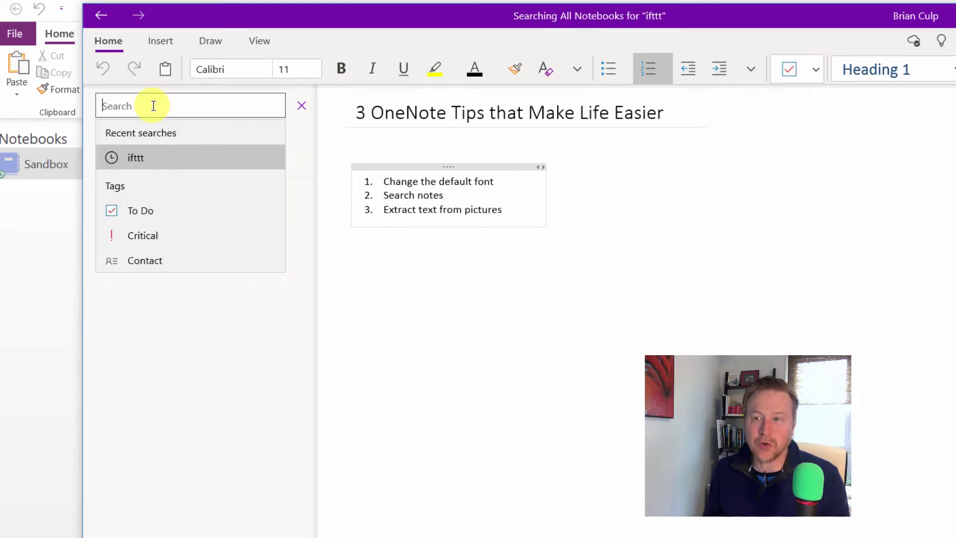
type("to")
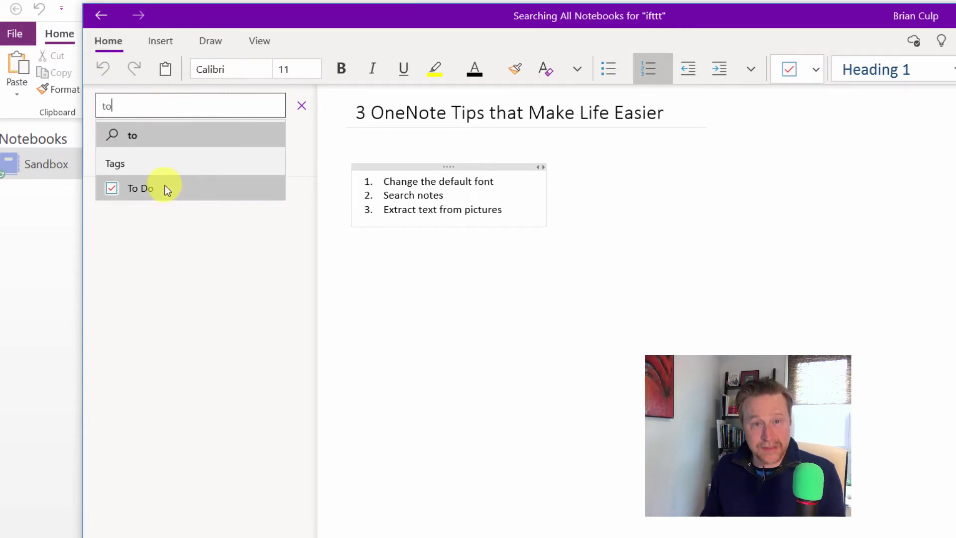
left_click(198, 187)
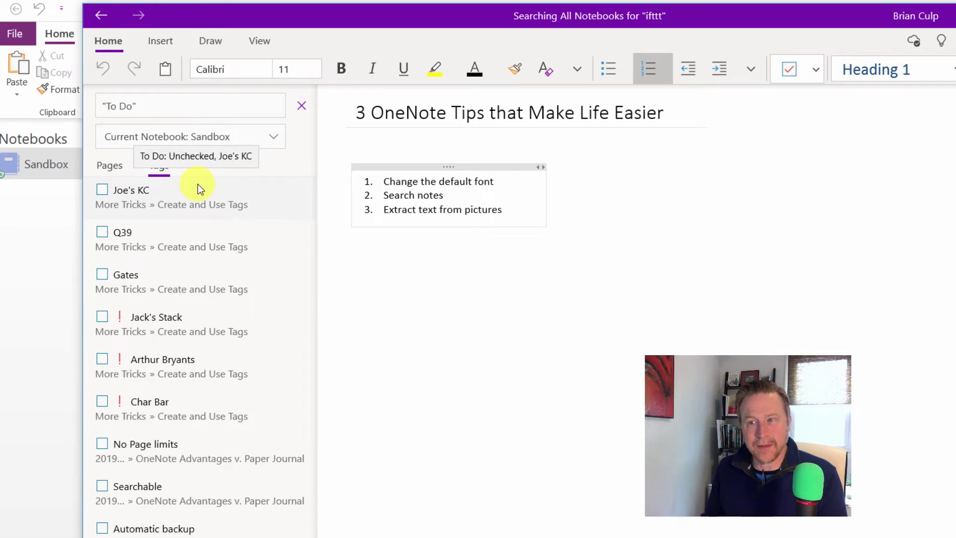
left_click(229, 136)
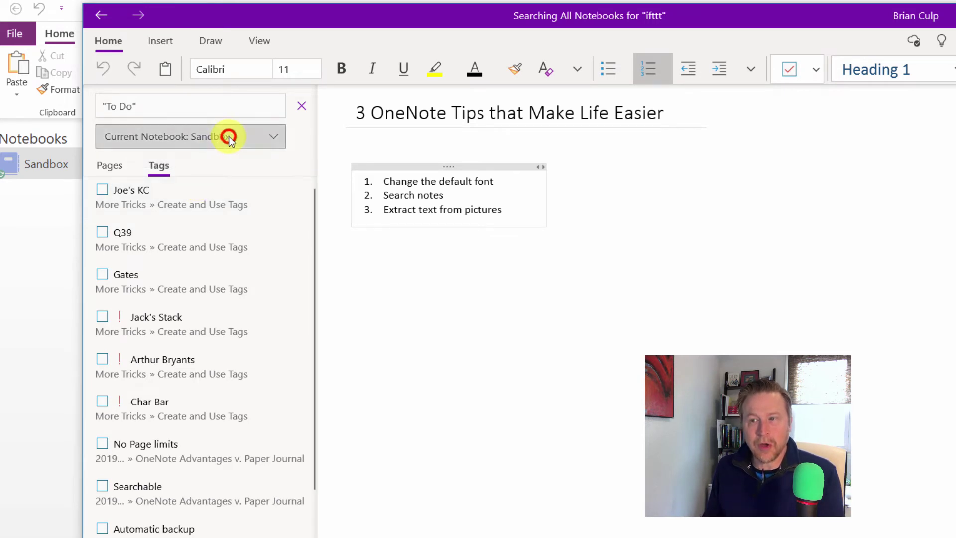
left_click(227, 170)
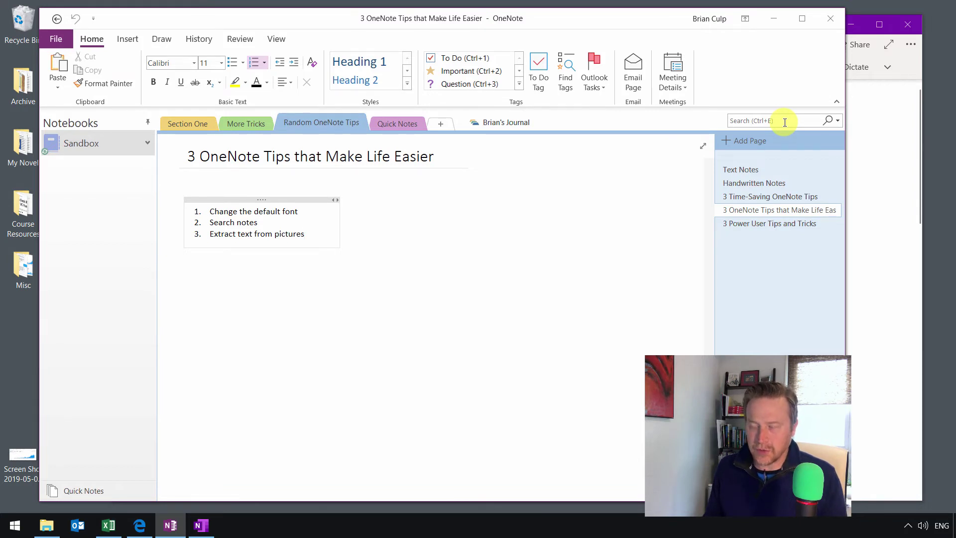
Open the search panel and review its scope options, leaving it on All Notebooks.
left_click(783, 121)
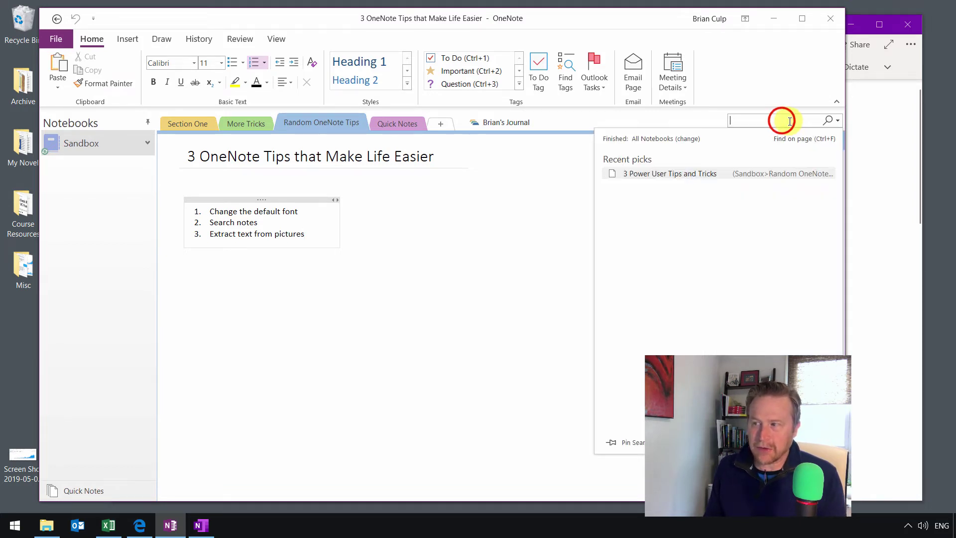
left_click(837, 121)
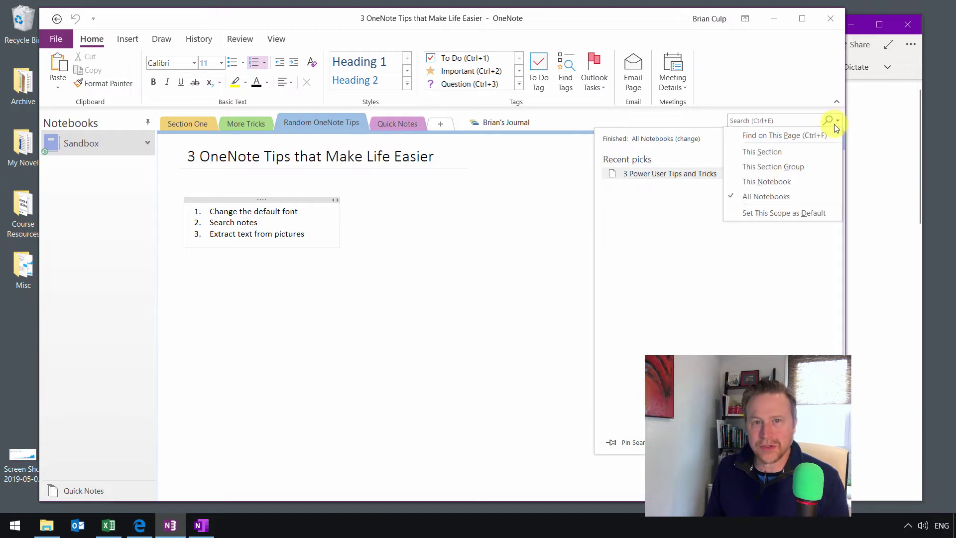
left_click(680, 119)
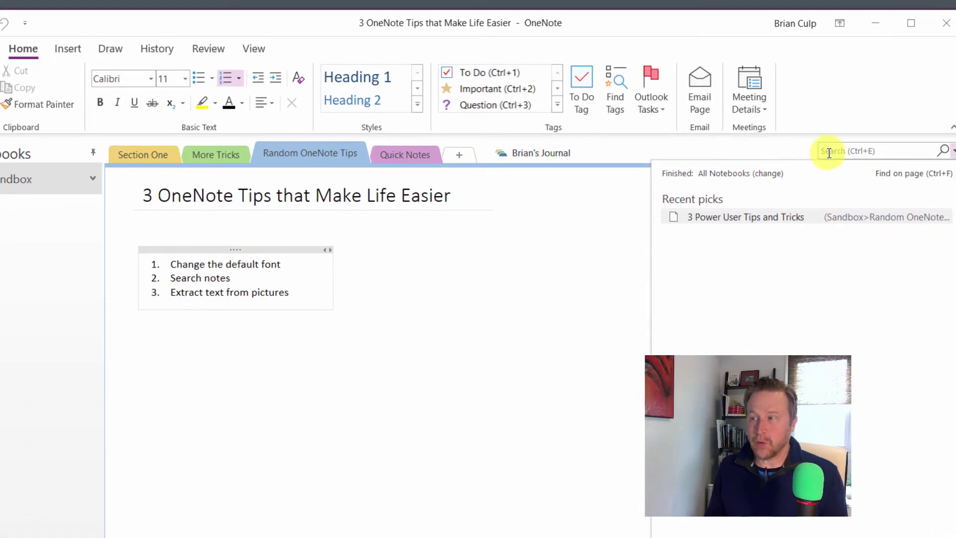
left_click(647, 151)
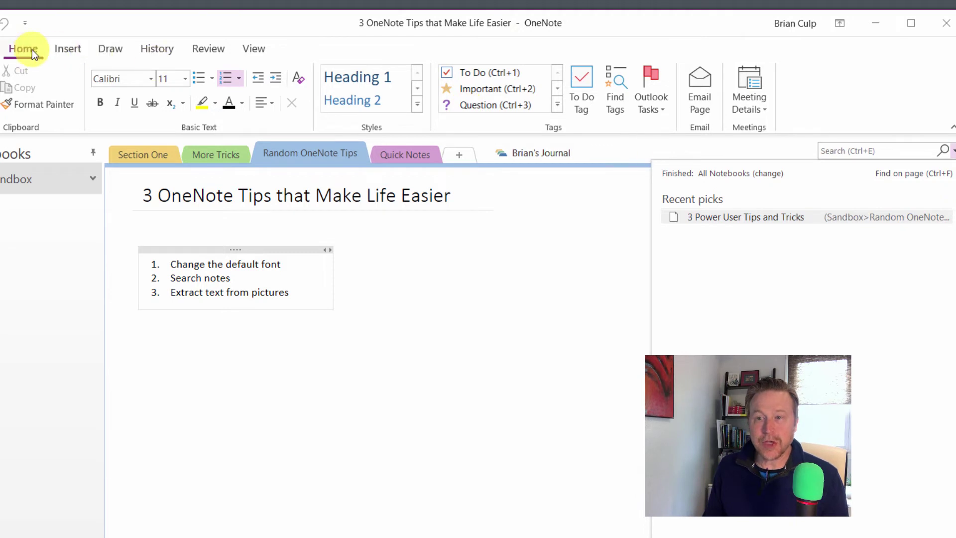
Open the Tags Summary grouped by tag name and show only unchecked To Do items.
left_click(616, 104)
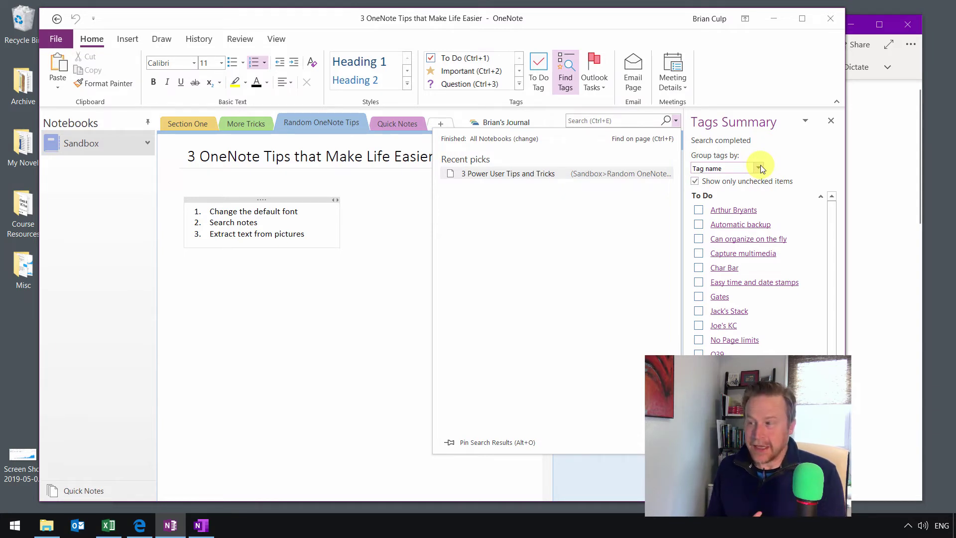
left_click(696, 182)
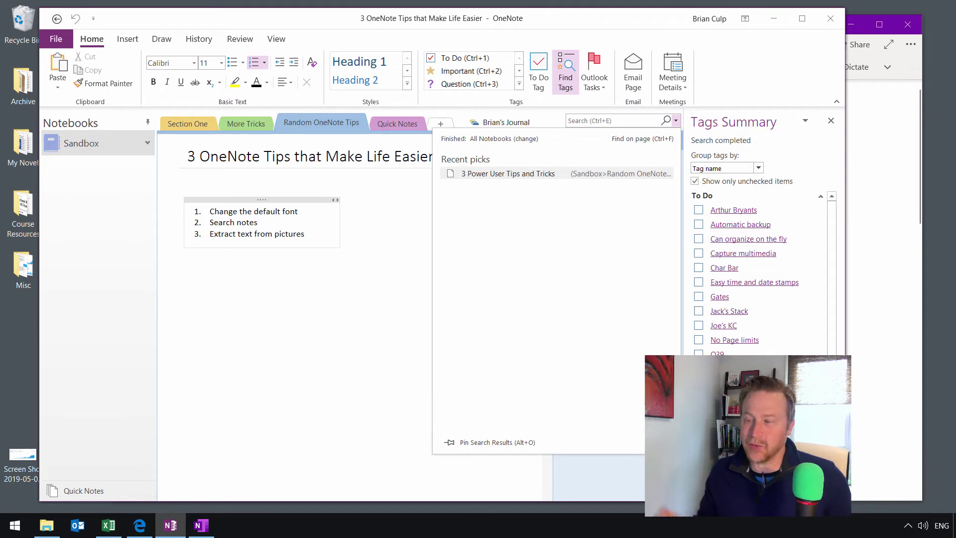
key("alt+Tab")
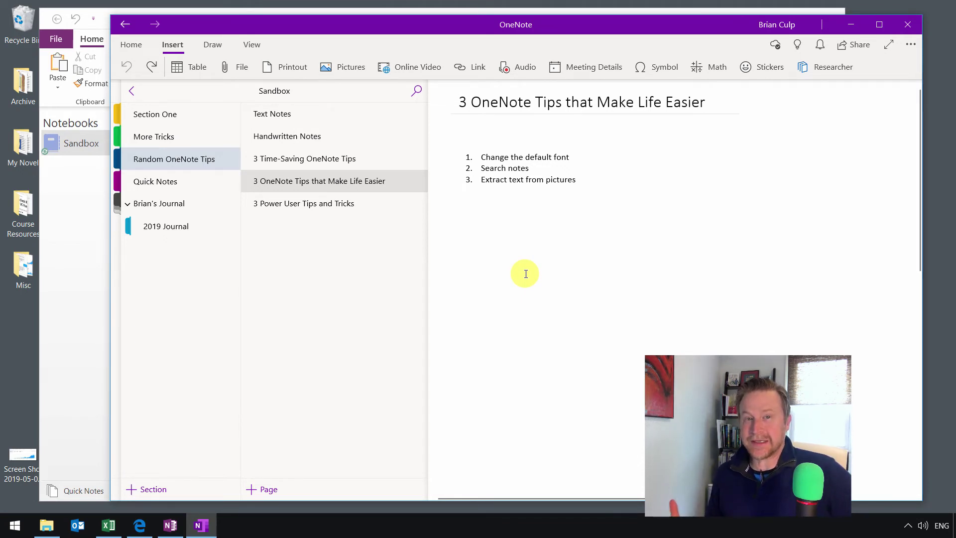
Insert the picture IMG_3888.jpg from file onto the tips page.
left_click(332, 70)
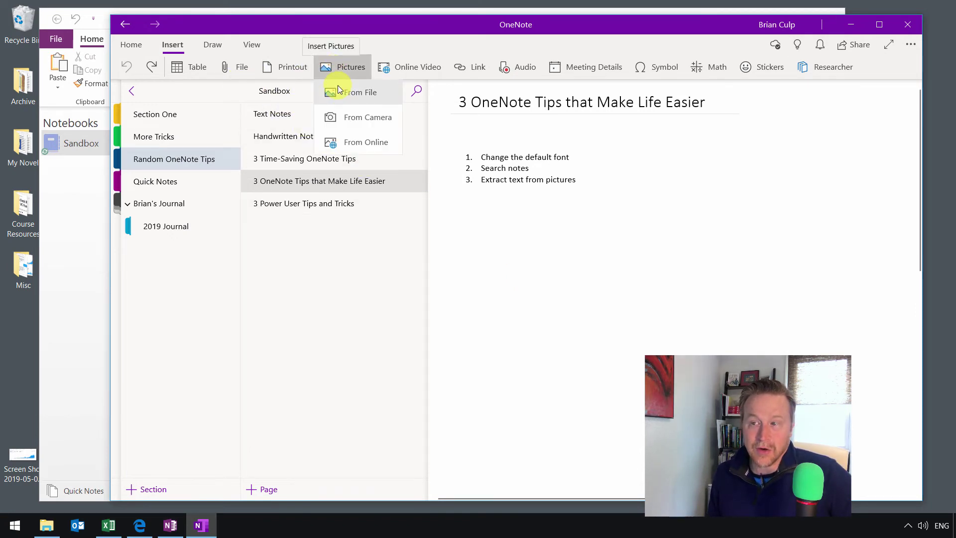
left_click(339, 91)
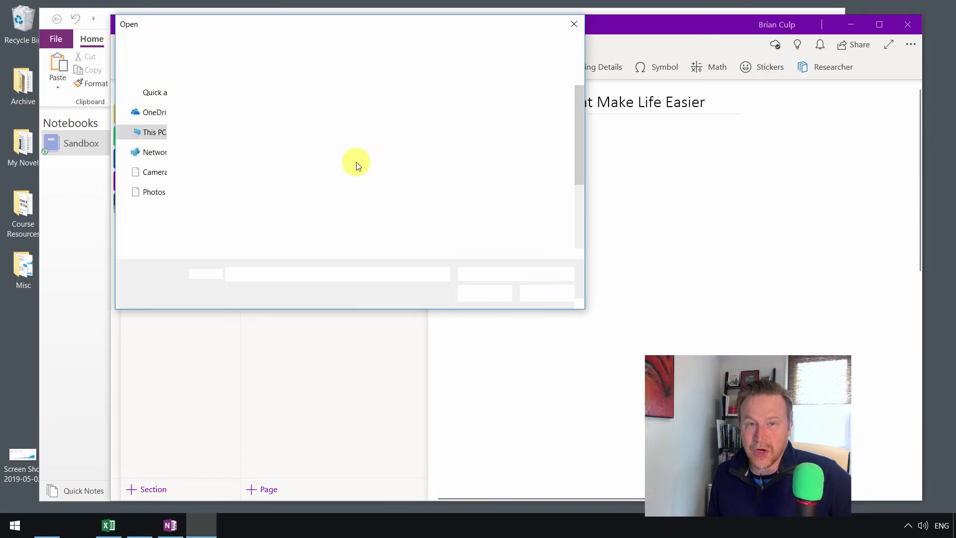
left_click(213, 101)
left_click(485, 293)
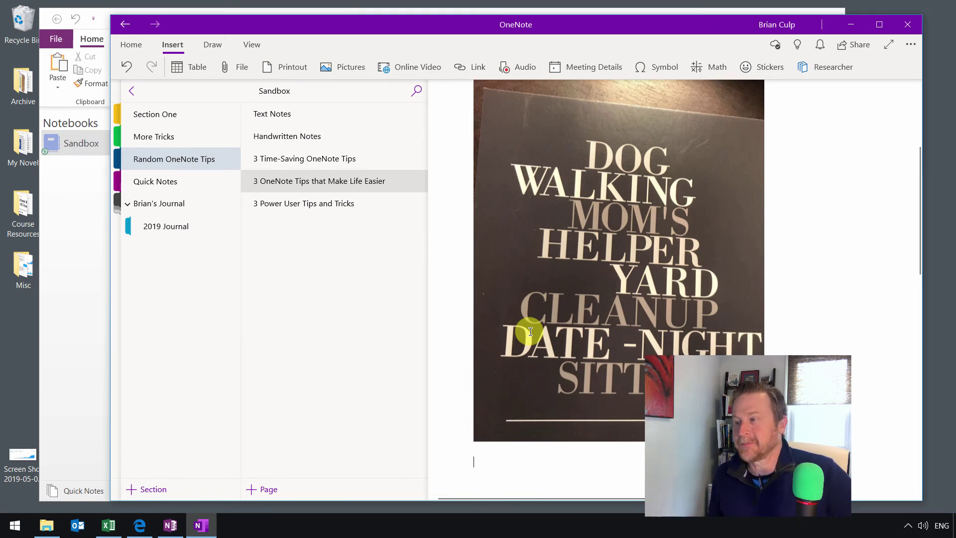
In desktop OneNote, use Copy Text from Picture on the dog-walking photo, then click beside the list.
scroll(530, 332, "up", 1)
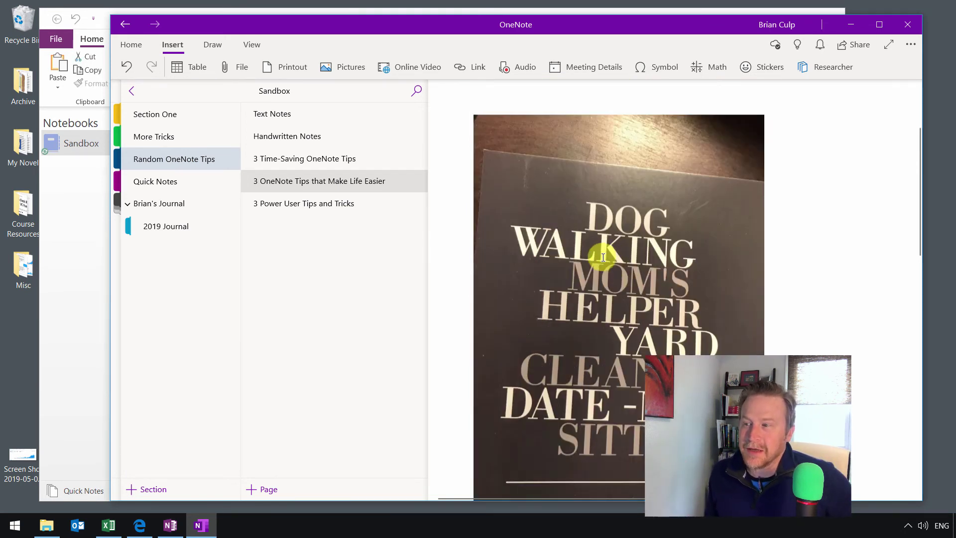
left_click(83, 252)
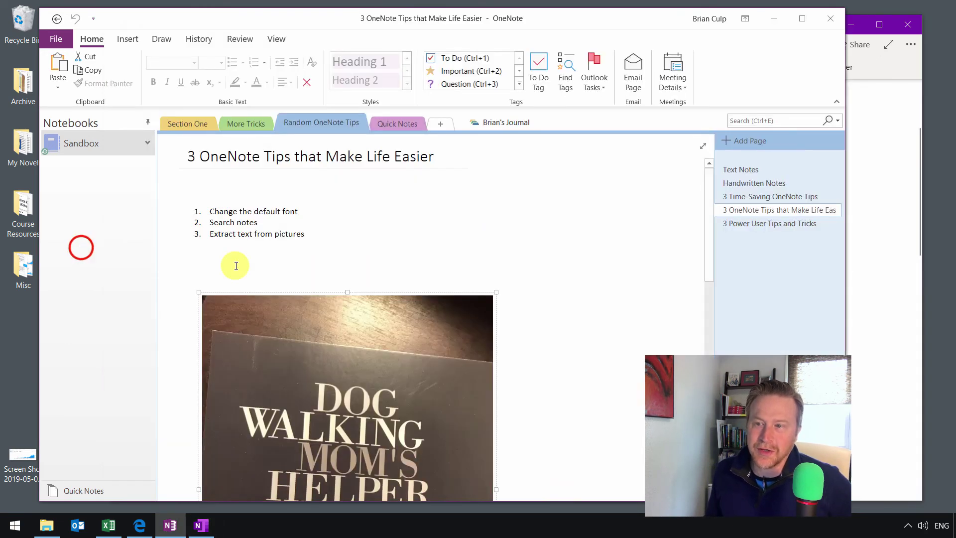
left_click(262, 343)
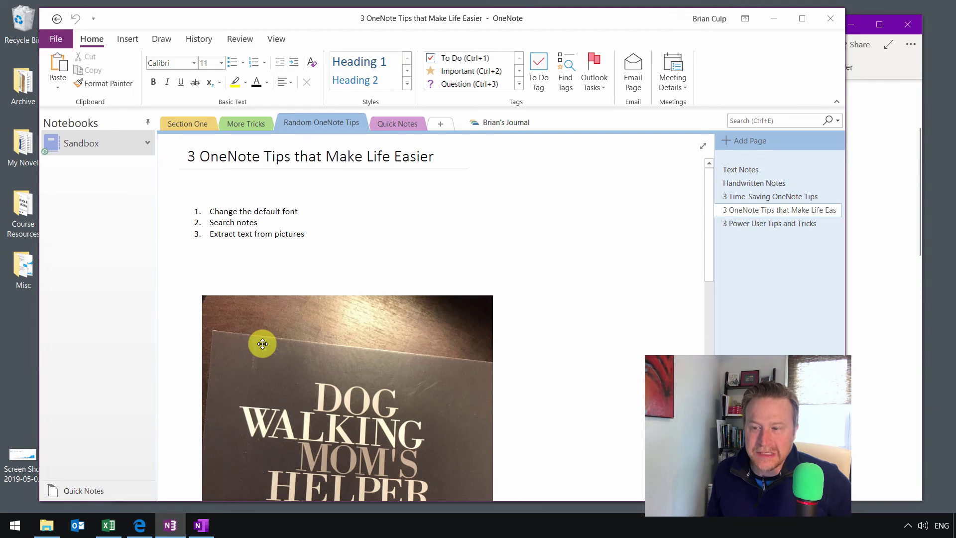
scroll(264, 341, "down", 3)
left_click(268, 327)
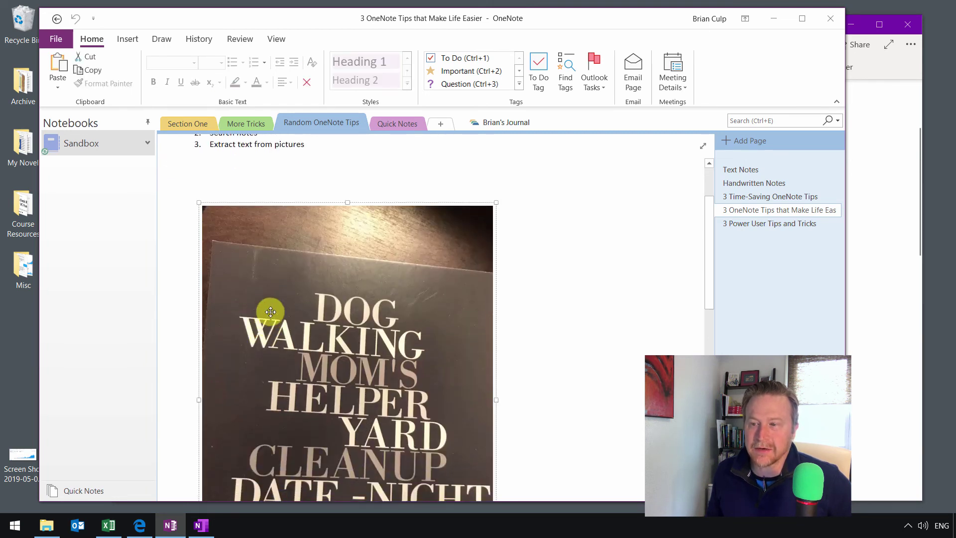
right_click(268, 309)
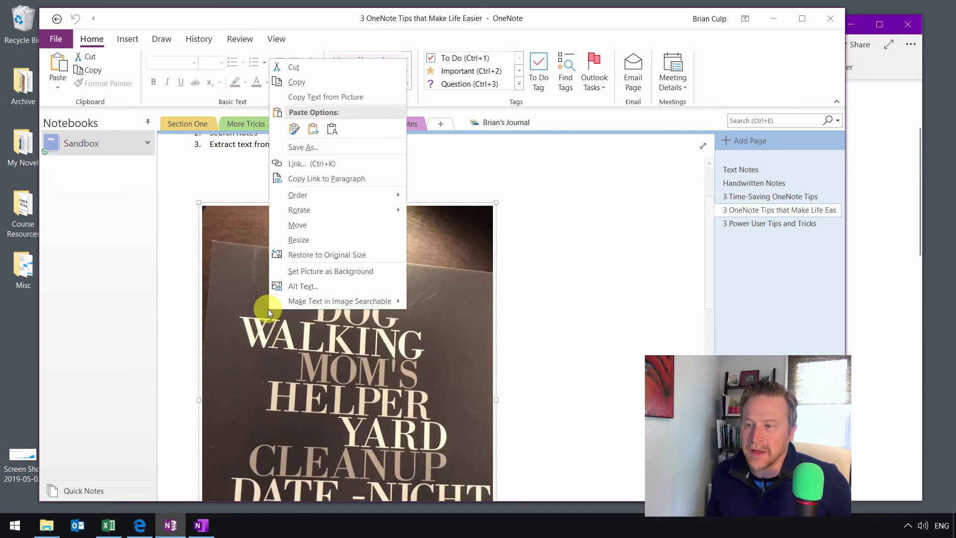
left_click(308, 94)
scroll(559, 248, "up", 3)
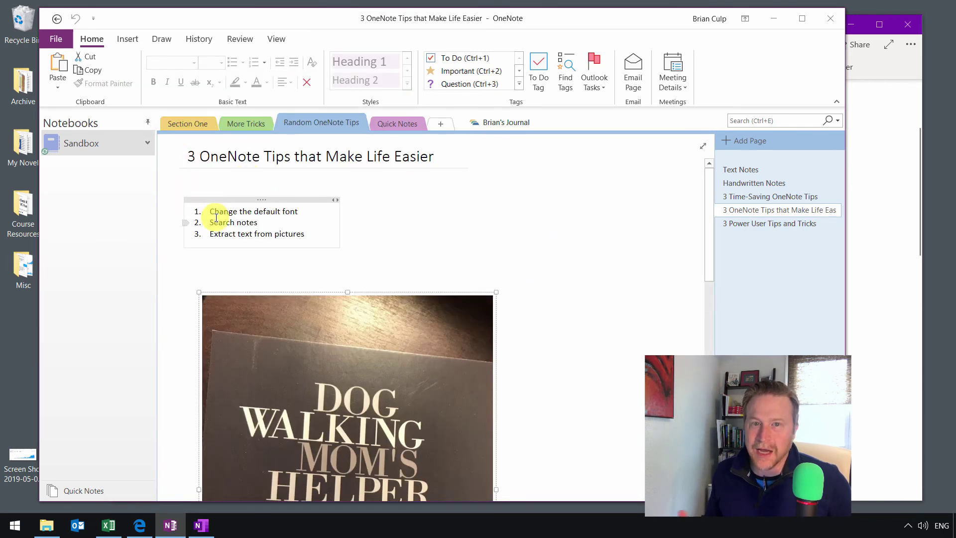
left_click(527, 215)
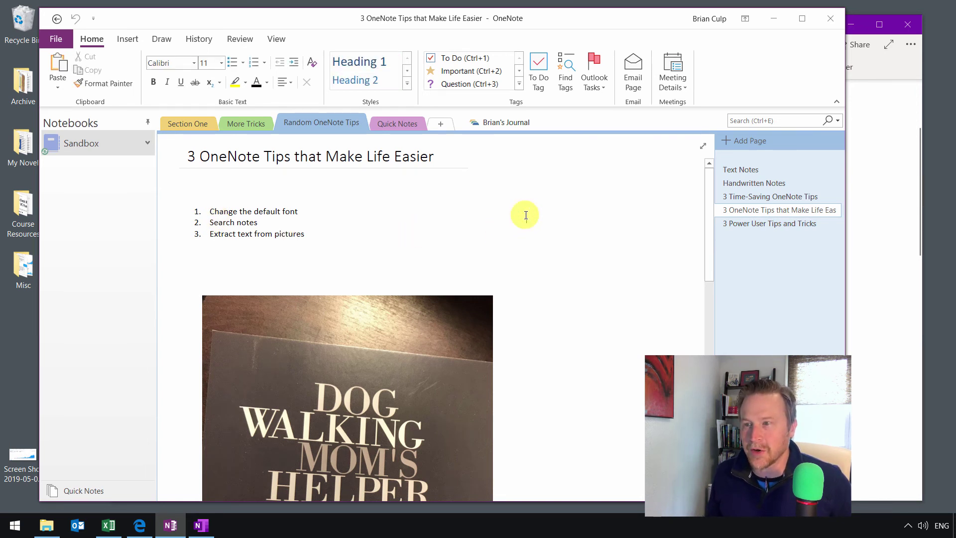
Paste the photo's recognised text (DOG, WALKING, MOM'S, HELPER, YARD, CLEANUP) beside the picture with source formatting.
right_click(526, 215)
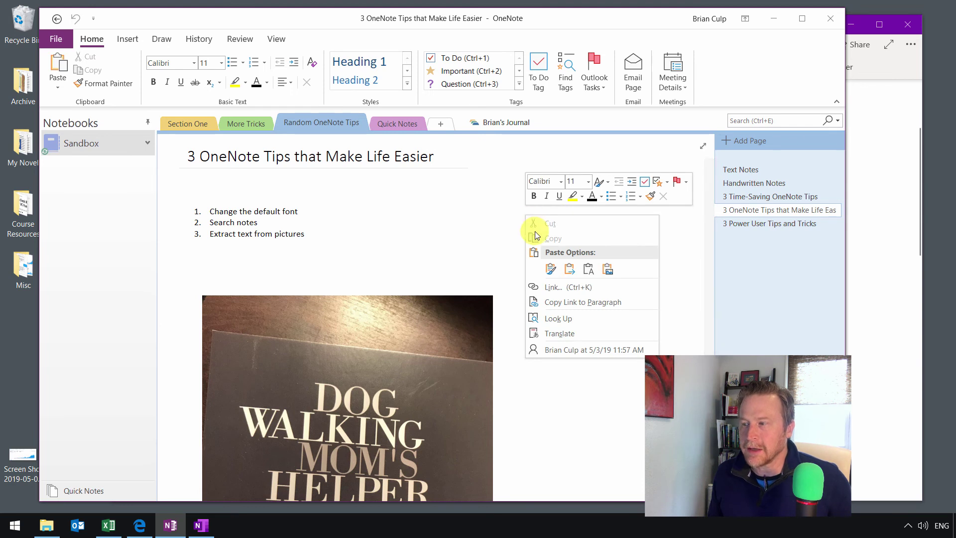
left_click(550, 269)
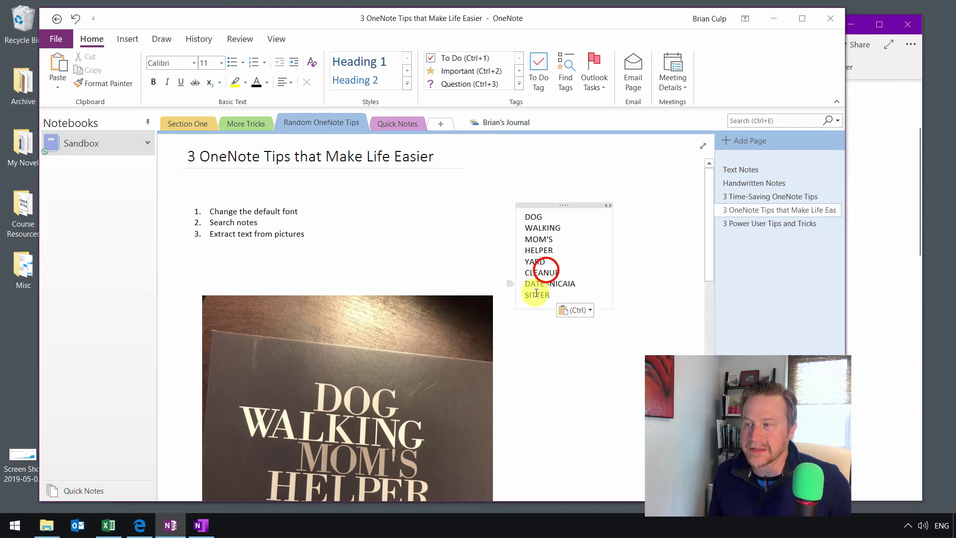